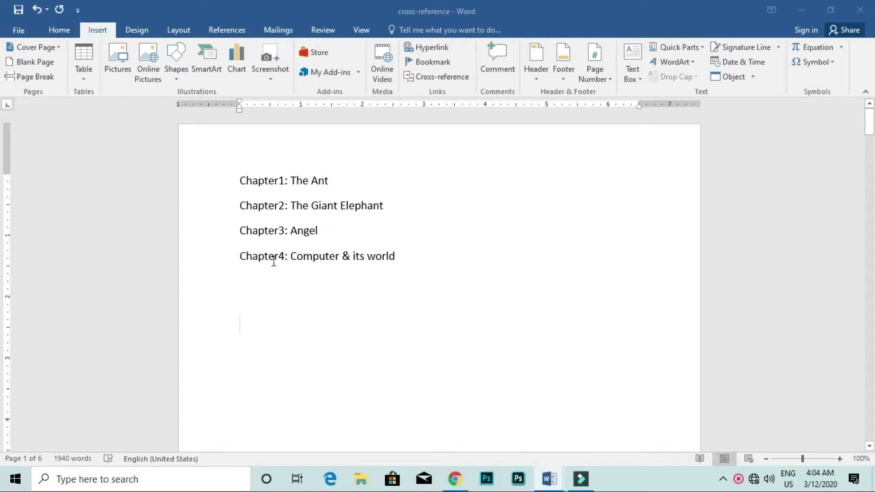
Step: Scroll through the chapters, then return to the chapter list at the document top
scroll(273, 261, "down", 2)
scroll(231, 220, "down", 5)
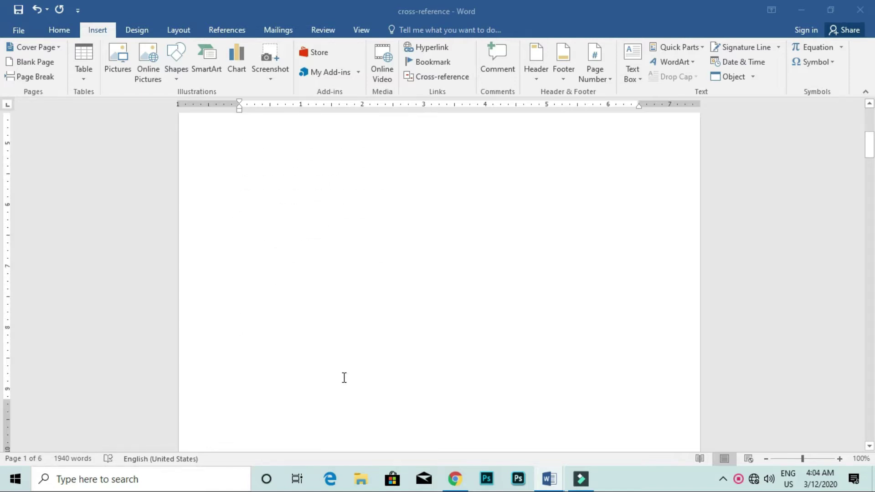
scroll(342, 377, "down", 6)
scroll(343, 329, "down", 5)
scroll(344, 351, "down", 1)
scroll(343, 353, "down", 4)
scroll(342, 368, "down", 3)
scroll(342, 368, "down", 2)
scroll(342, 369, "down", 2)
scroll(342, 368, "down", 1)
scroll(342, 369, "down", 3)
scroll(341, 369, "down", 5)
scroll(342, 369, "down", 3)
scroll(342, 369, "down", 6)
scroll(344, 368, "down", 4)
scroll(344, 368, "down", 3)
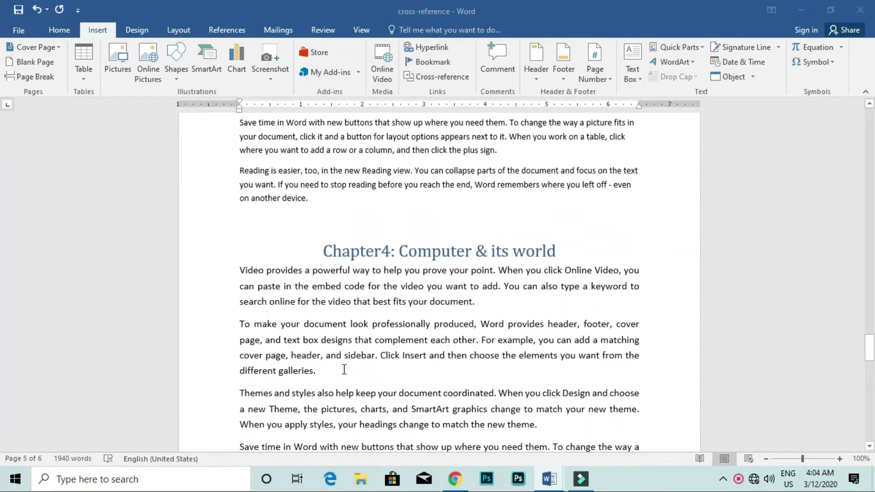
key("ctrl+Home")
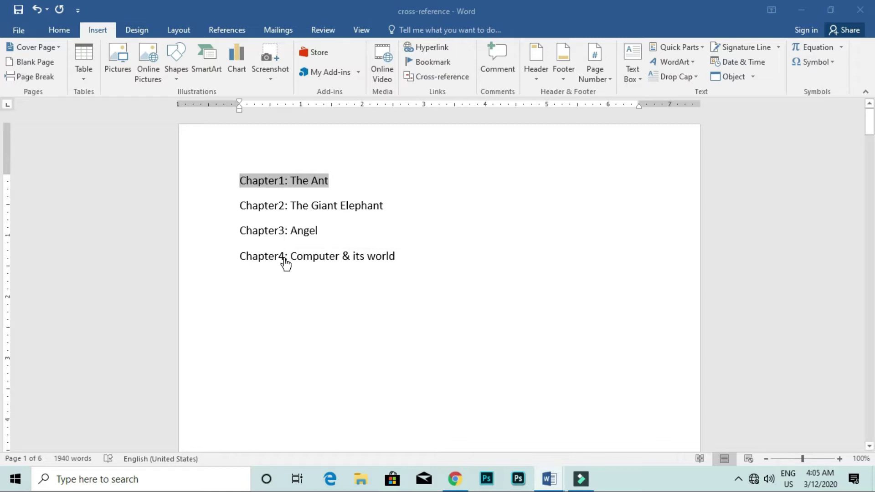
Step: Confirm the Chapter4 link jumps to its heading, then start a new blank document
left_click(286, 264, "ctrl")
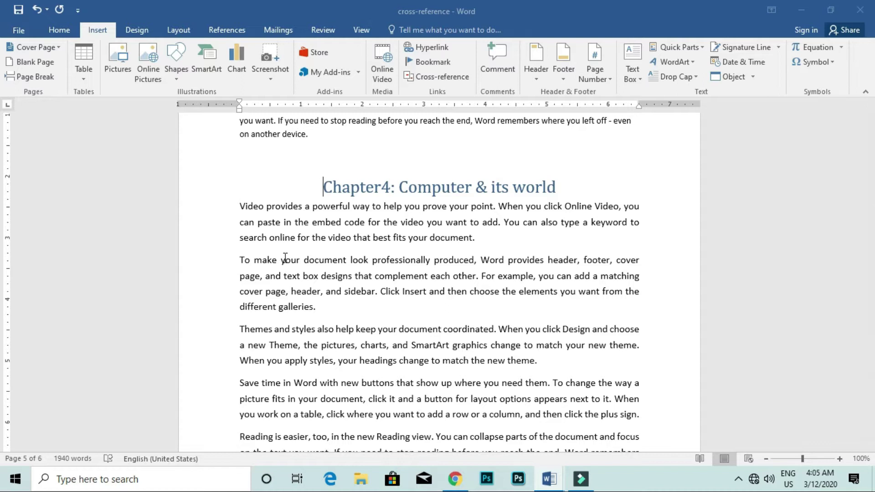
key("ctrl+Home")
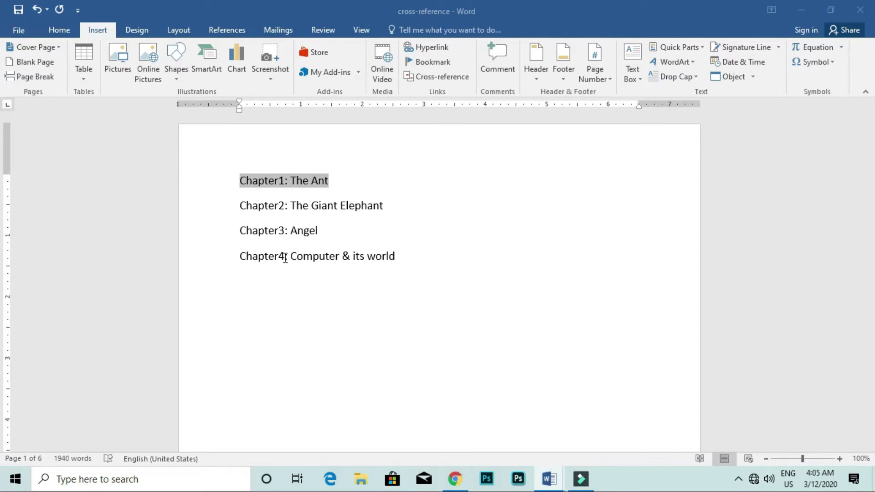
key("ctrl+n")
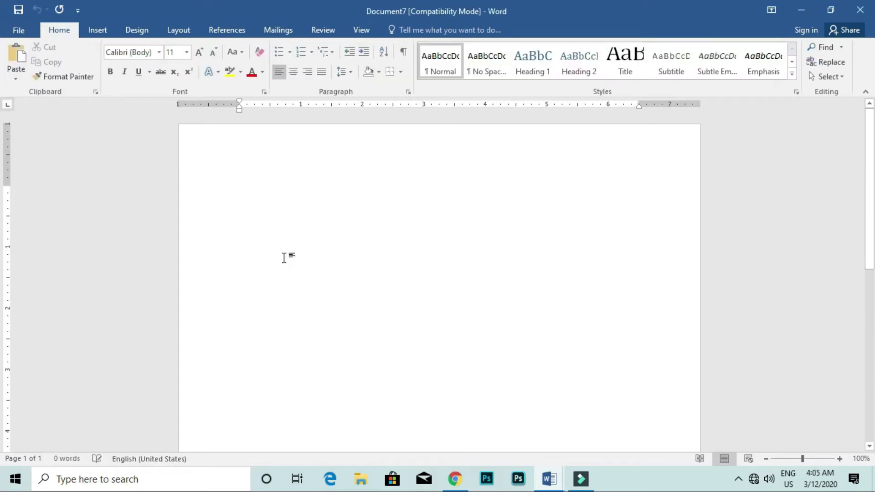
Step: Generate five sample paragraphs with =rand() and add a 'Chapter1' line above them
type("=")
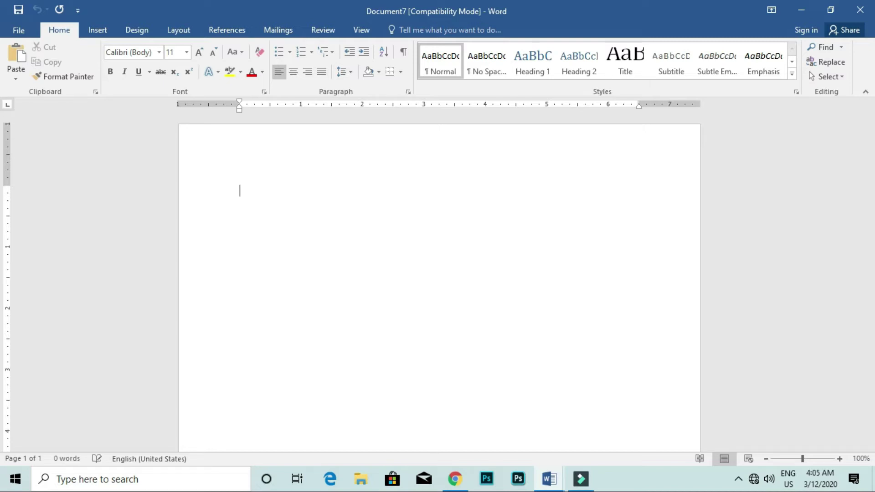
type("rand")
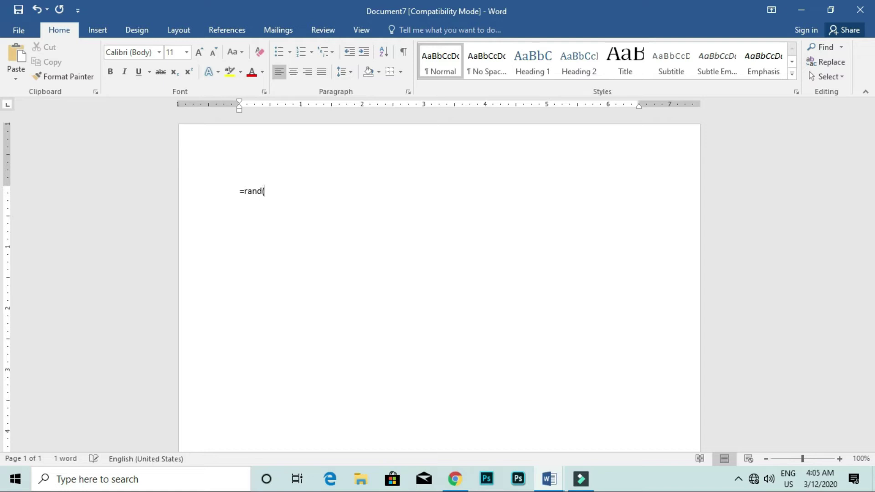
type("()")
key("Return")
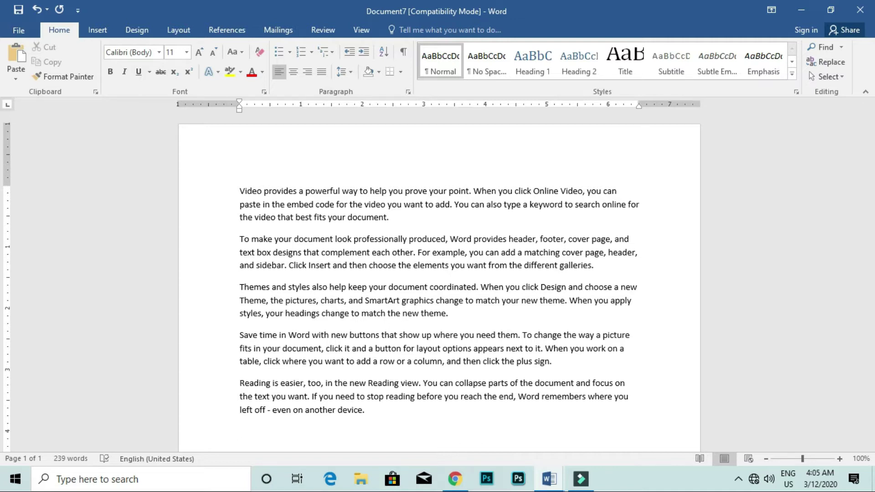
left_click(241, 191)
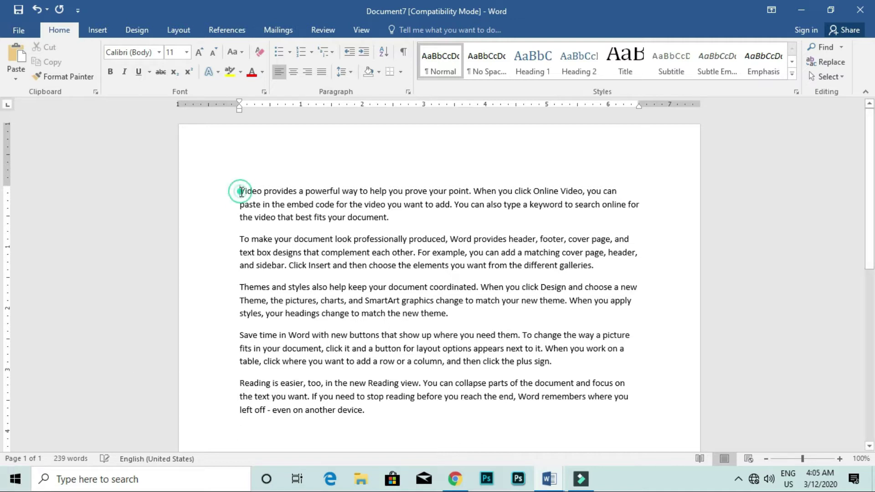
key("Return")
key("Up")
type("Chapter1")
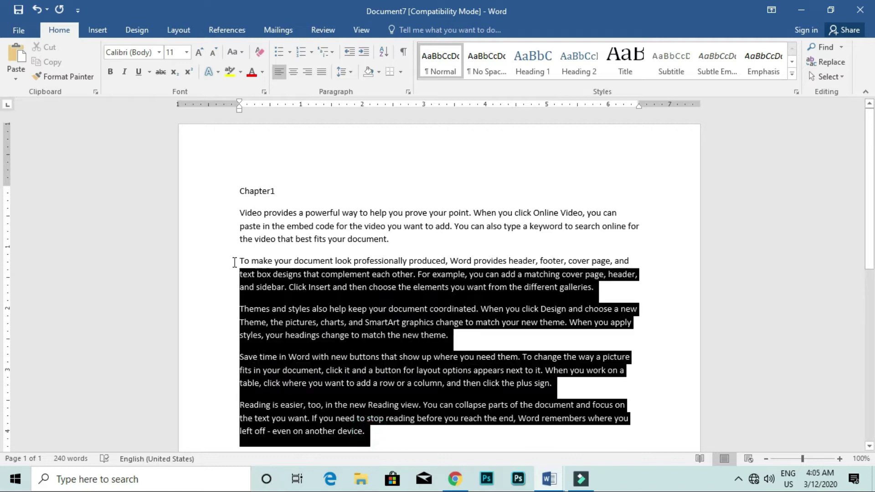
Step: Copy the five sample paragraphs and paste them at the end so text reaches page two
left_click_drag(370, 432, 225, 214)
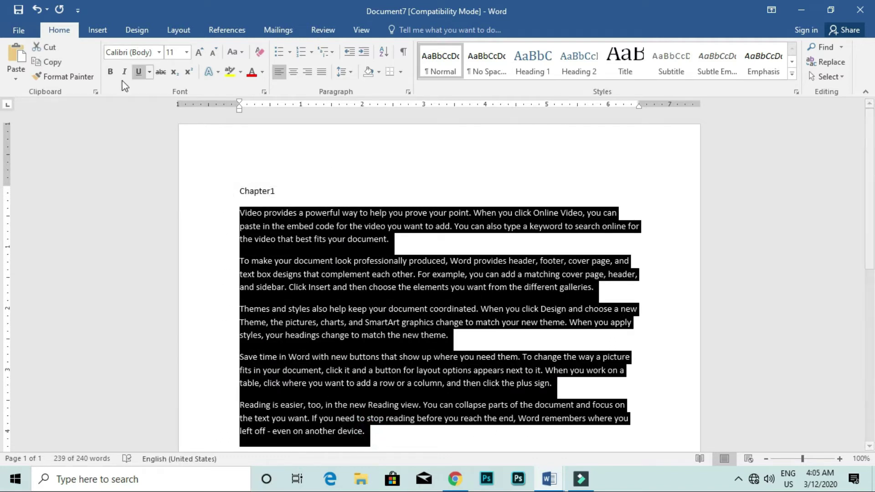
left_click(38, 65)
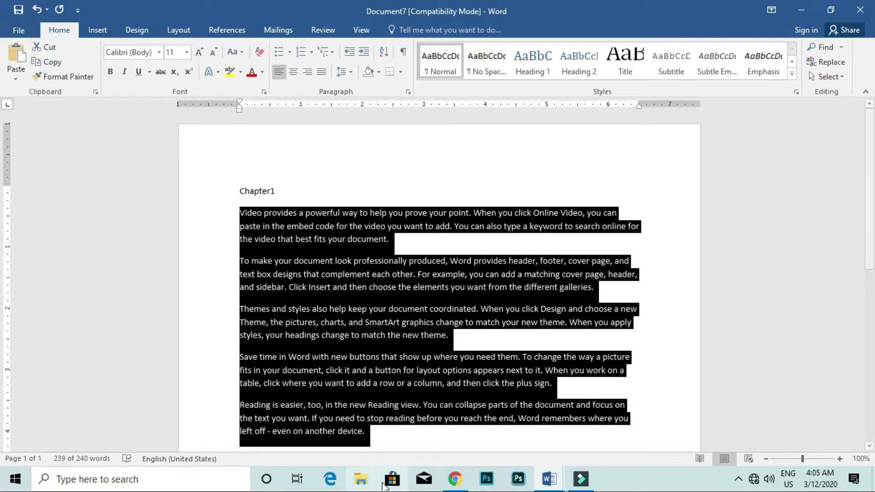
left_click(382, 438)
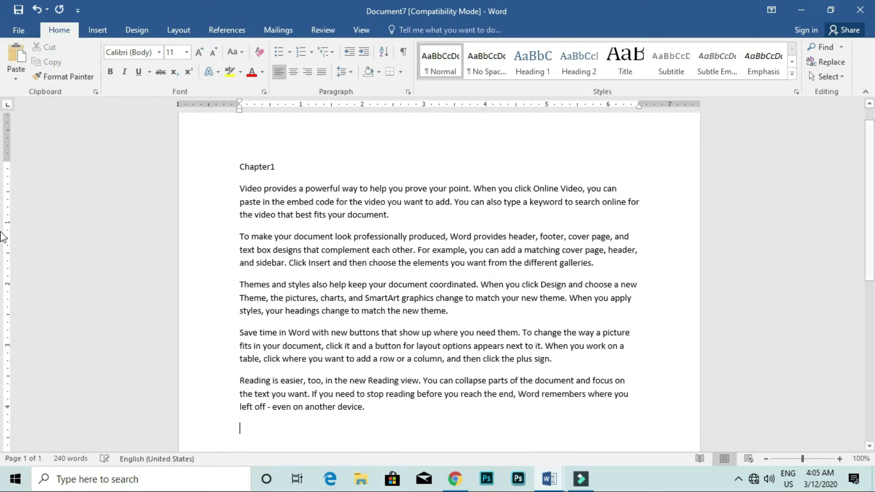
left_click(21, 57)
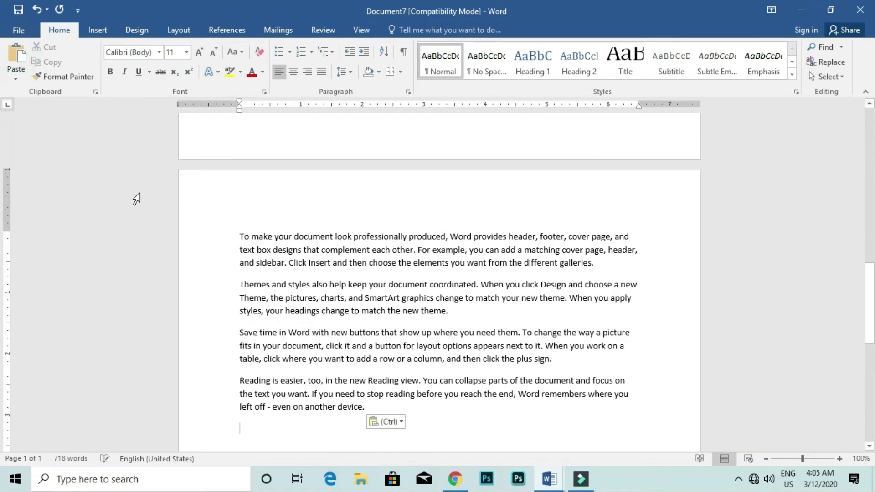
scroll(261, 299, "up", 5)
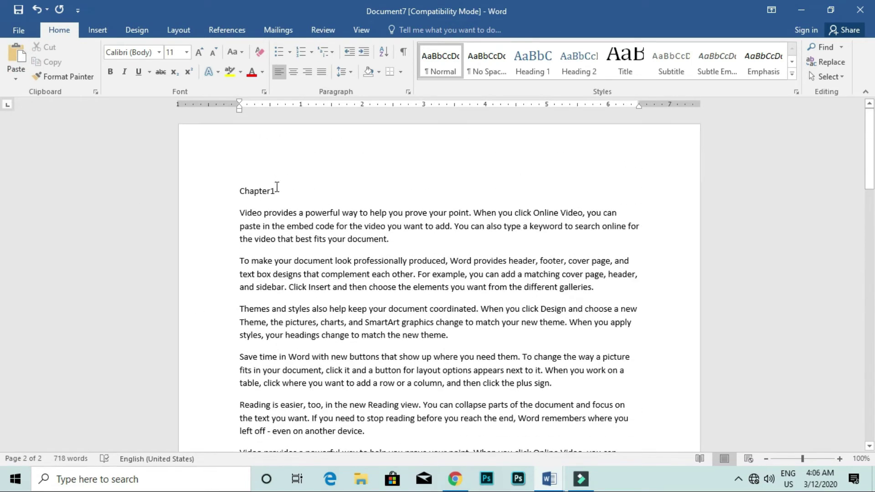
left_click(275, 192)
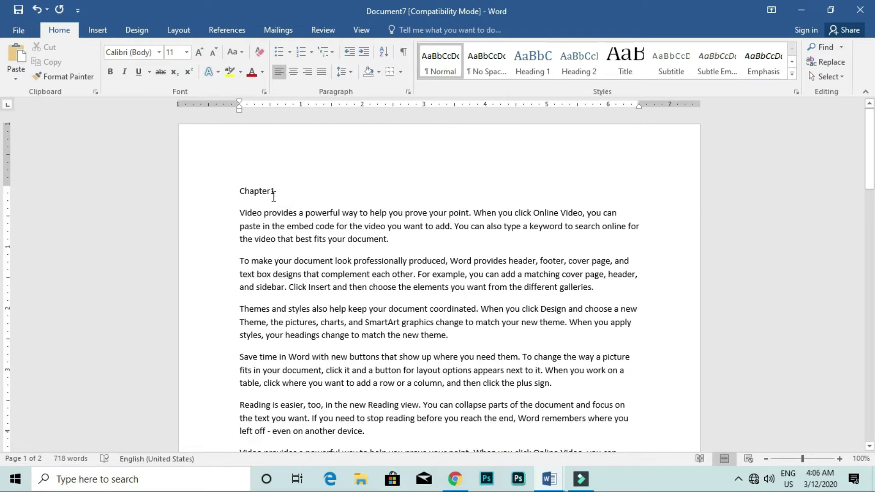
Step: Make the first line a Heading 1 reading 'Chapter1: Superman'
type(":")
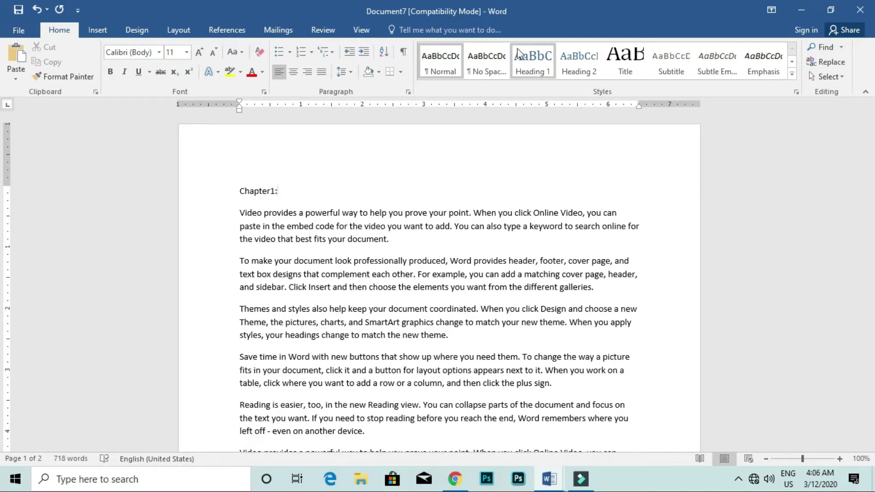
left_click(521, 68)
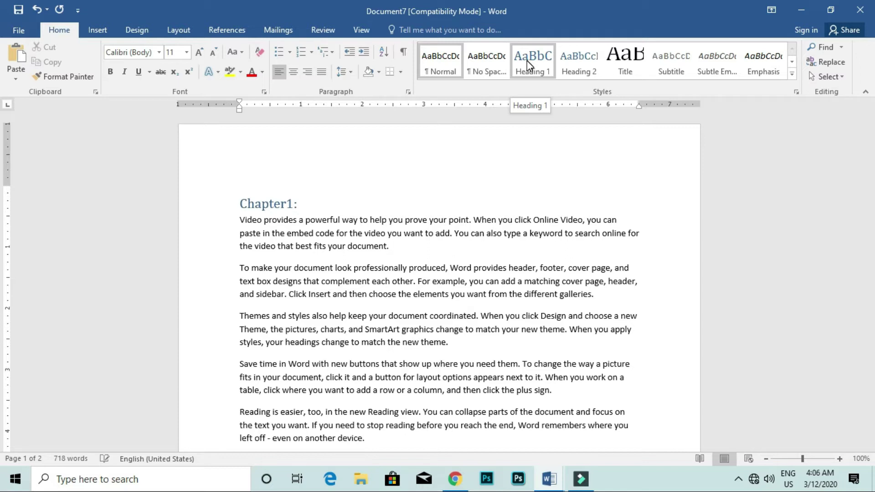
left_click(527, 61)
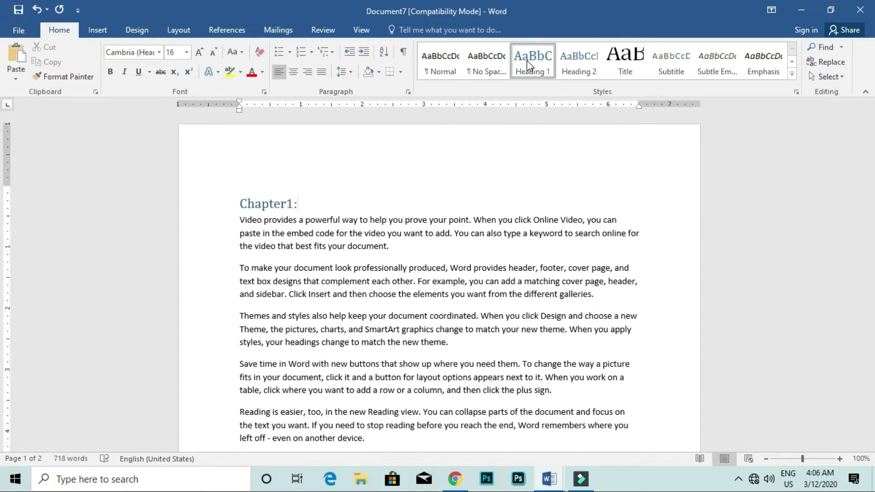
type("Superman")
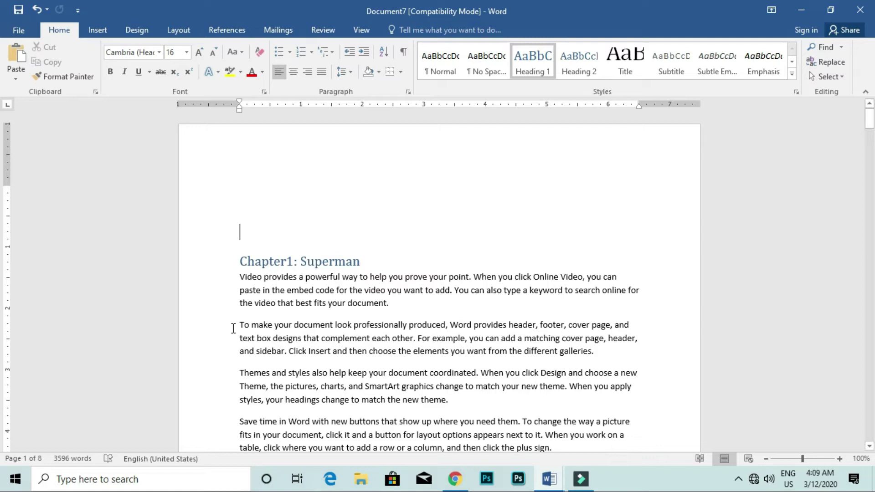
Step: Review the chapters through Chapter5: Hulk, then add blank lines above the first heading
scroll(233, 328, "down", 4)
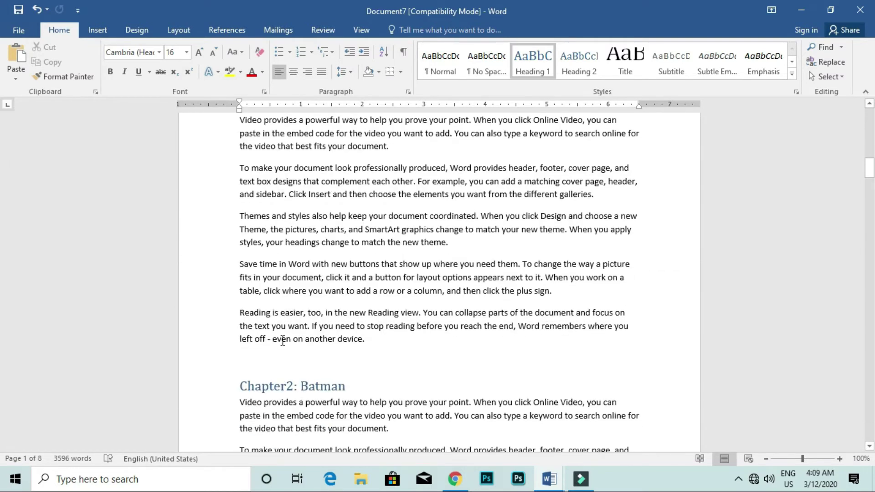
scroll(282, 340, "down", 4)
scroll(278, 340, "down", 3)
scroll(276, 339, "down", 2)
scroll(275, 339, "down", 8)
scroll(276, 342, "down", 1)
scroll(276, 347, "down", 4)
scroll(277, 353, "down", 8)
scroll(278, 353, "down", 4)
scroll(279, 319, "down", 5)
scroll(279, 301, "down", 4)
scroll(283, 342, "down", 3)
scroll(283, 346, "down", 3)
scroll(285, 347, "down", 2)
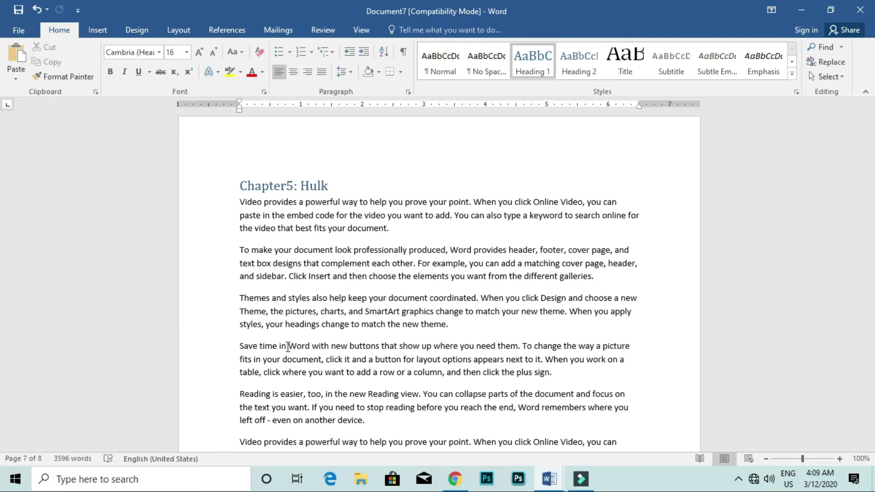
key("ctrl+Home")
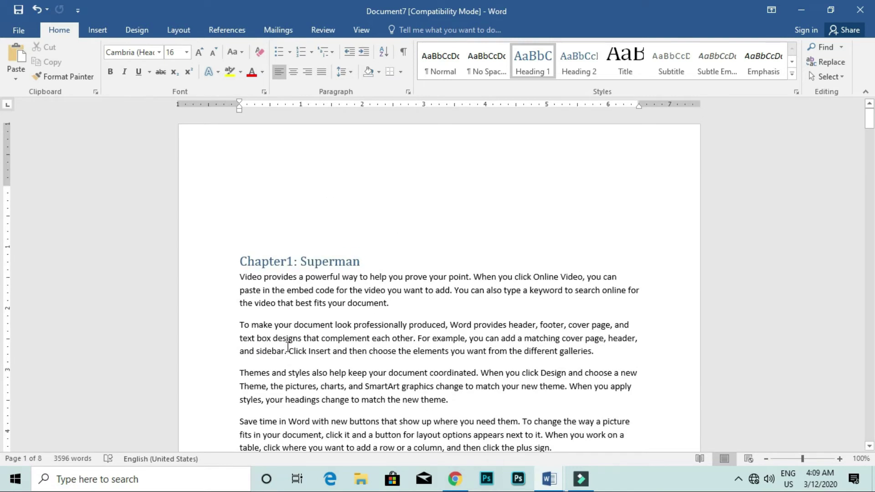
key("Return")
key("Return")
key("Return")
key("Return")
key("Return")
key("Return")
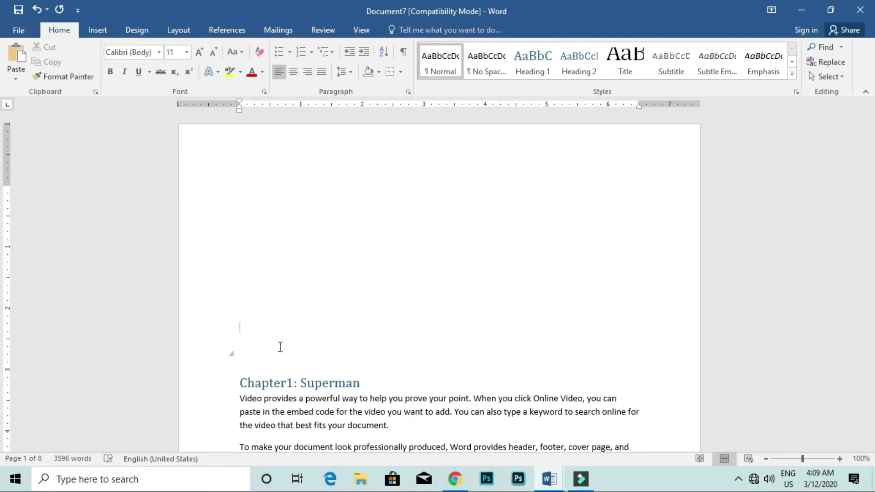
Step: Set the empty top line to Normal style and bring up the Cross-reference dialog
left_click(249, 184)
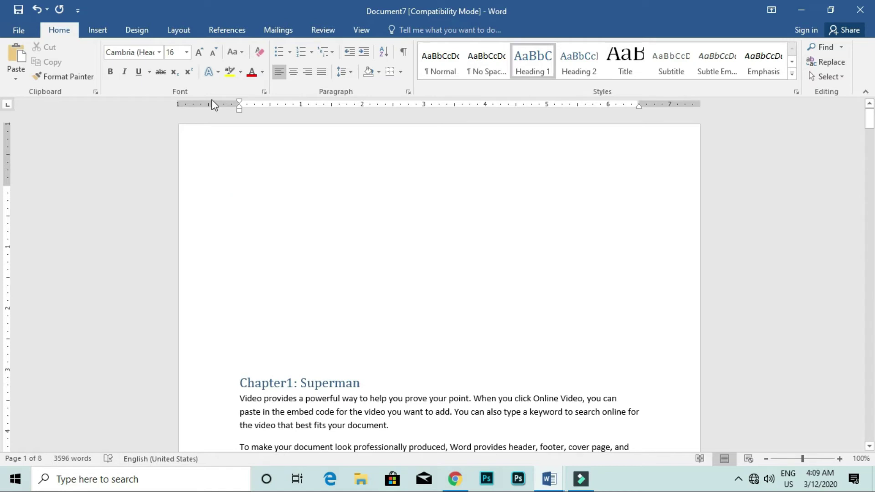
left_click(445, 59)
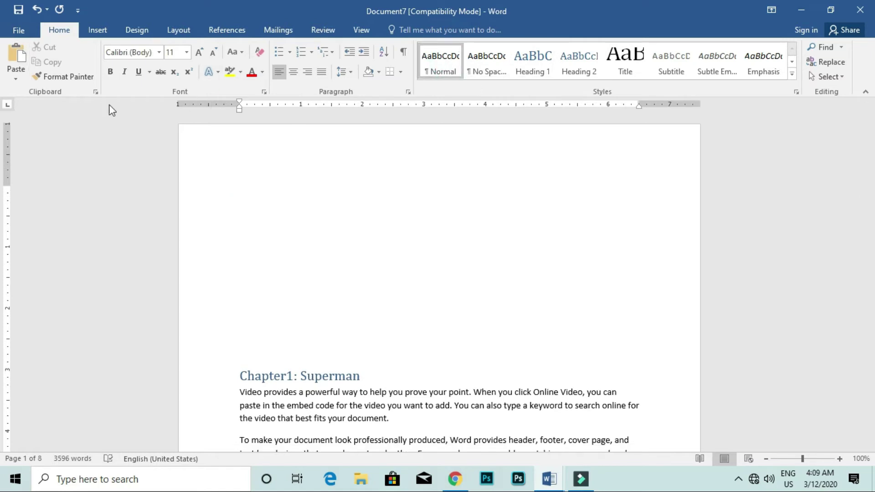
left_click(95, 30)
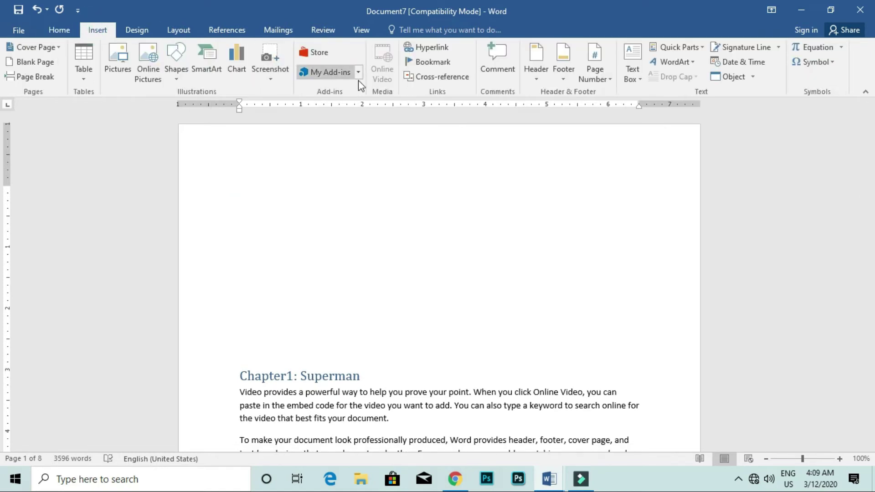
left_click(437, 77)
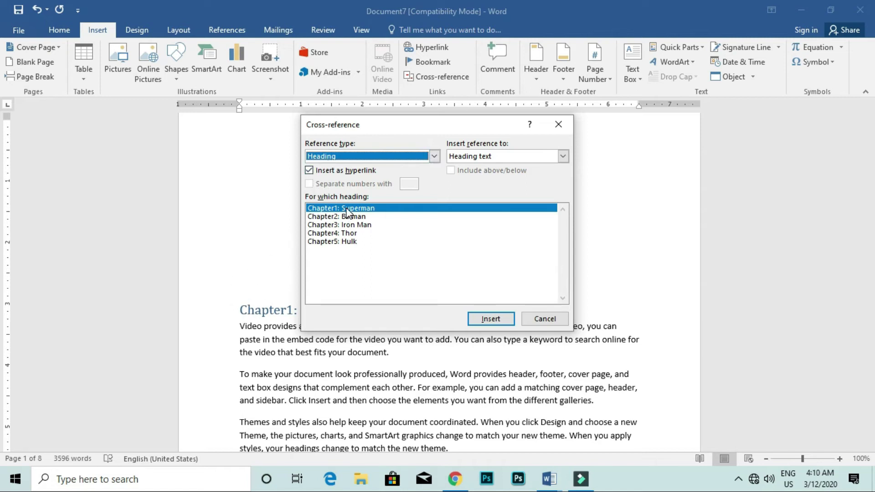
Step: Insert cross-references to Chapter1: Superman, Chapter2: Batman, Chapter3: Iron Man, Chapter4: Thor and Chapter5: Hulk
left_click(488, 318)
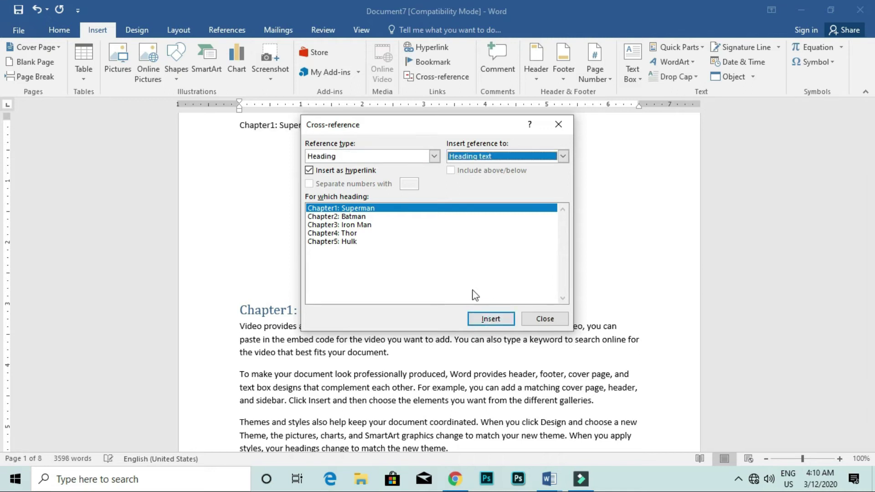
left_click(340, 218)
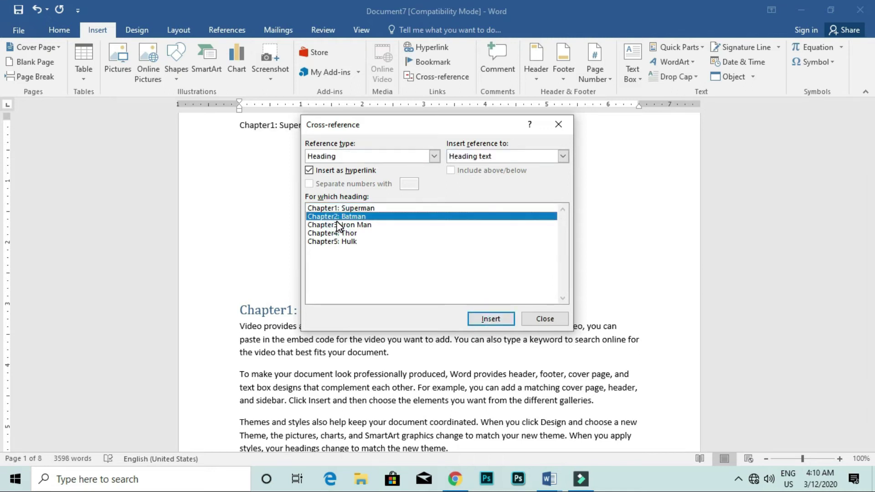
left_click(489, 318)
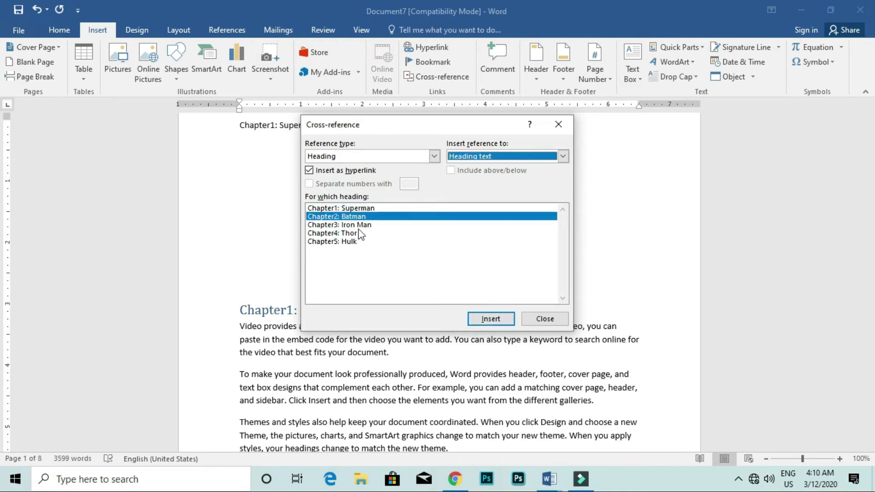
left_click(359, 226)
left_click(479, 317)
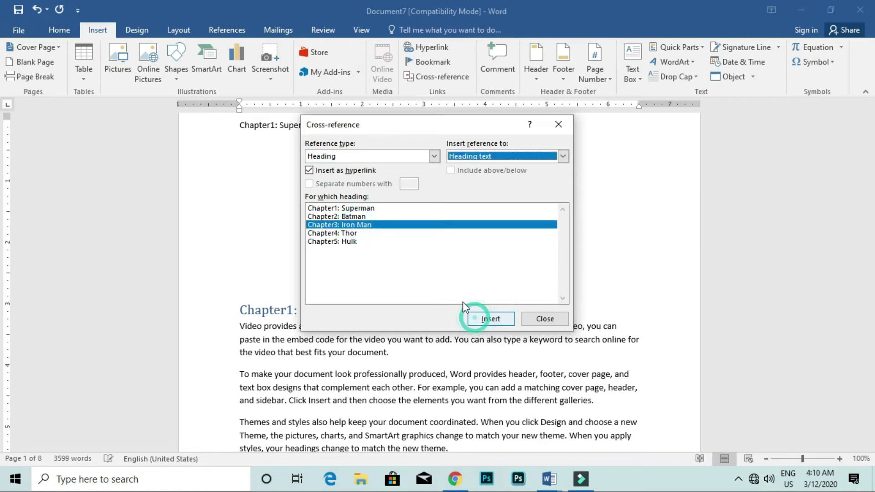
left_click(332, 234)
left_click(483, 319)
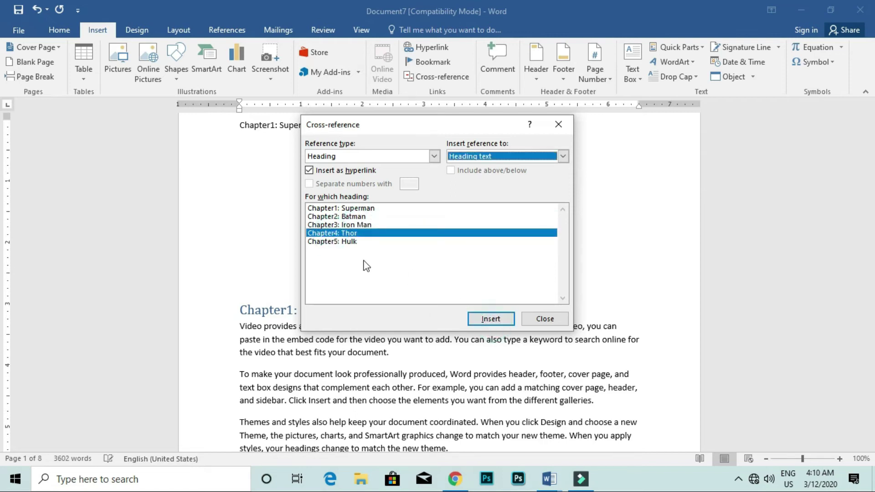
left_click(352, 241)
left_click(491, 319)
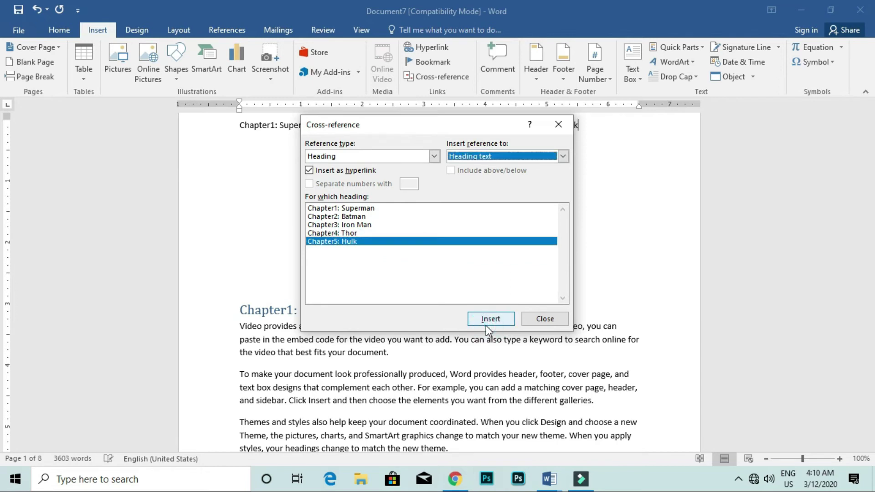
left_click(545, 319)
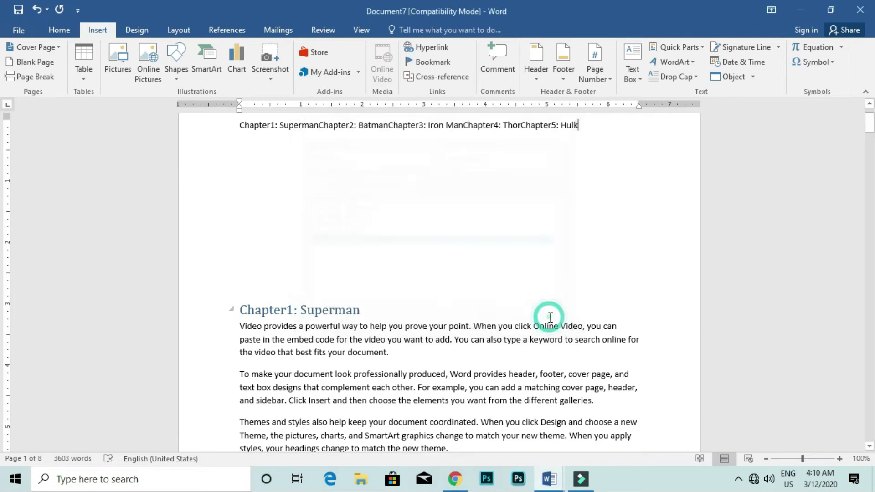
Step: Break the reference line before Chapter2, Chapter3, Chapter4 and Chapter5 so each link stands alone
left_click(319, 125)
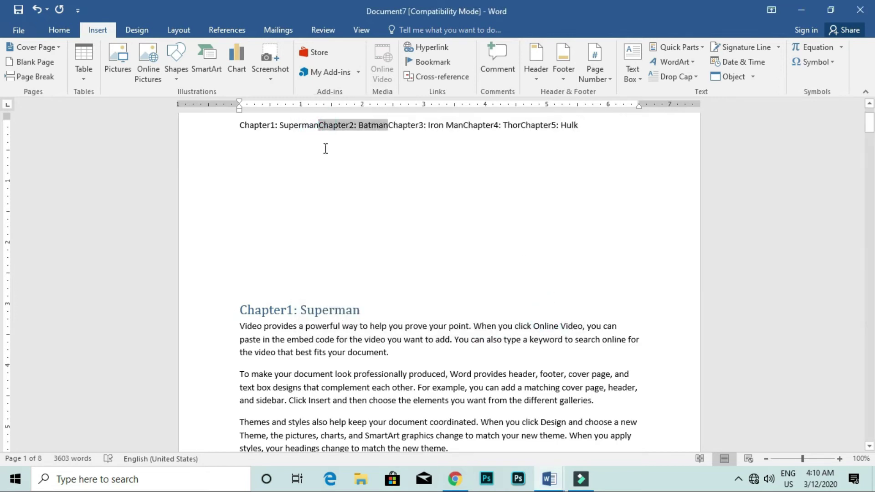
key("Return")
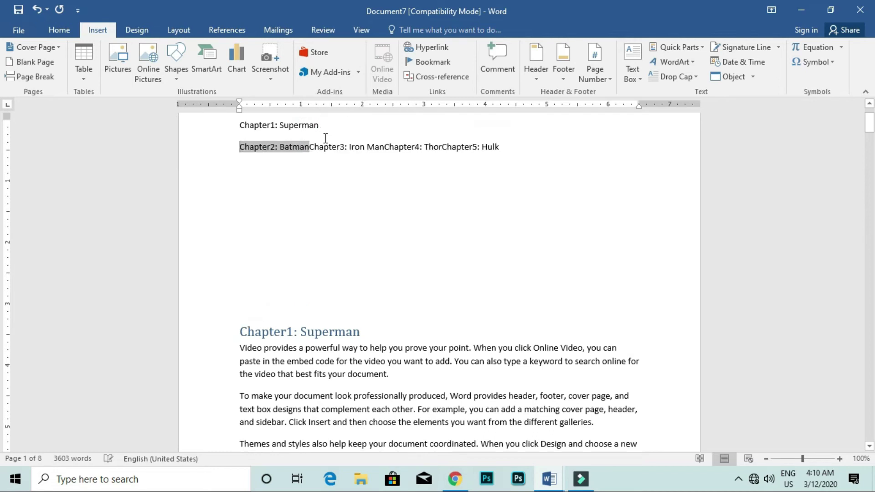
left_click(310, 147)
key("Return")
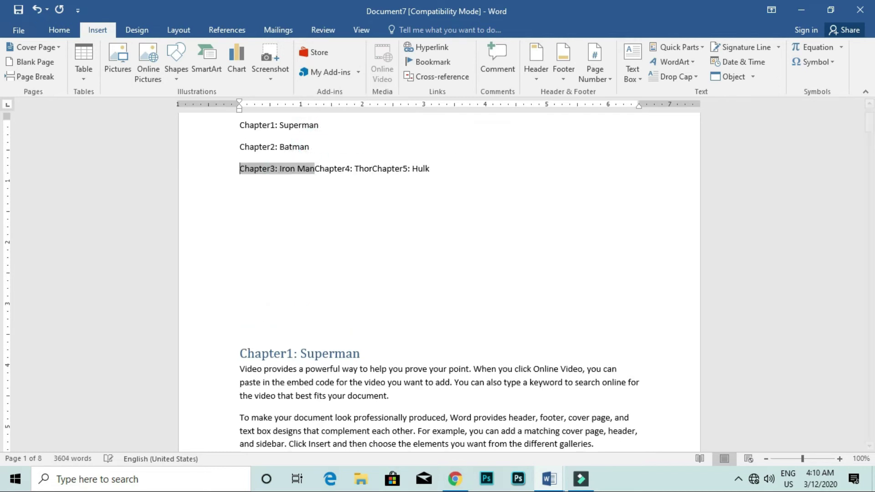
left_click(314, 169)
key("Return")
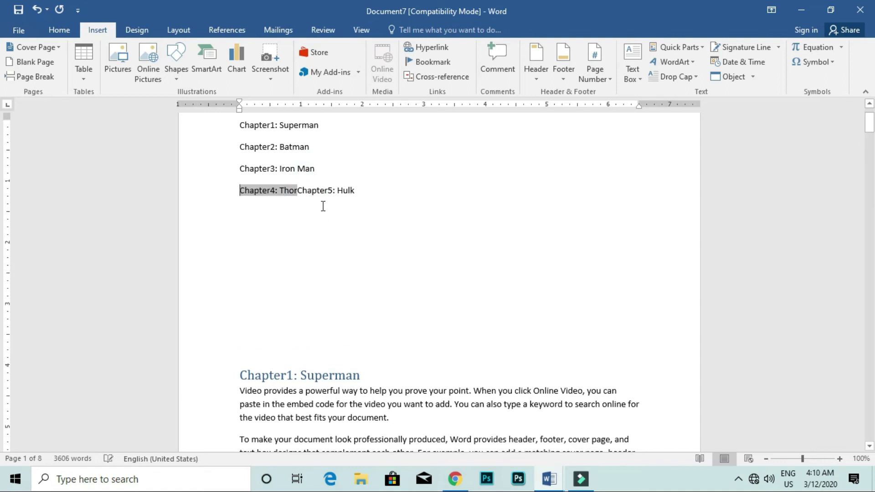
left_click(299, 190)
key("Return")
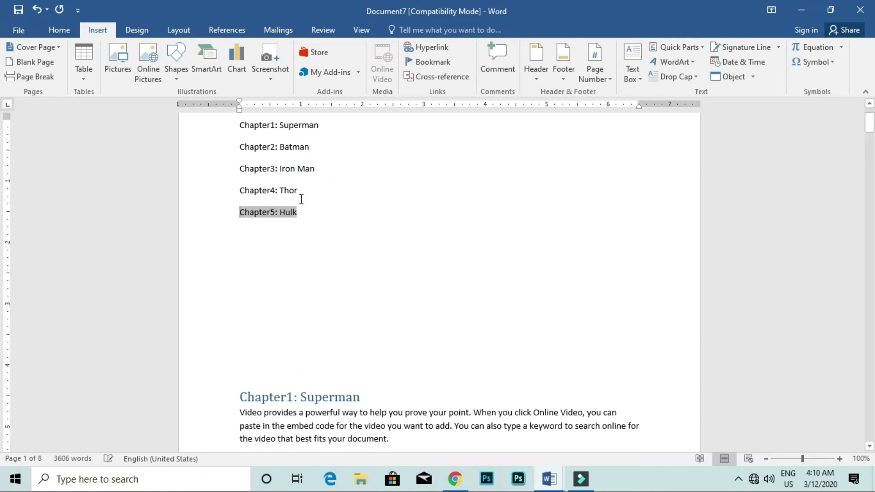
left_click(319, 206)
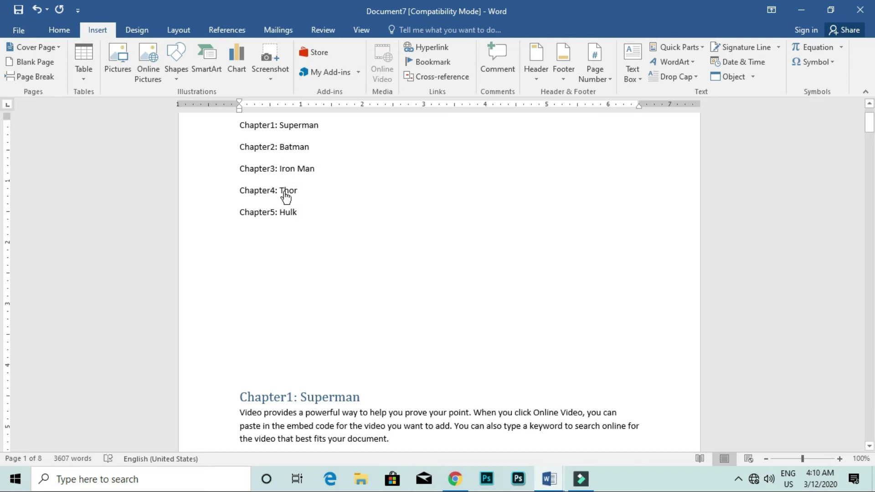
Step: Follow the Chapter4: Thor and Chapter5: Hulk links, returning to the top between them
left_click(285, 195, "ctrl")
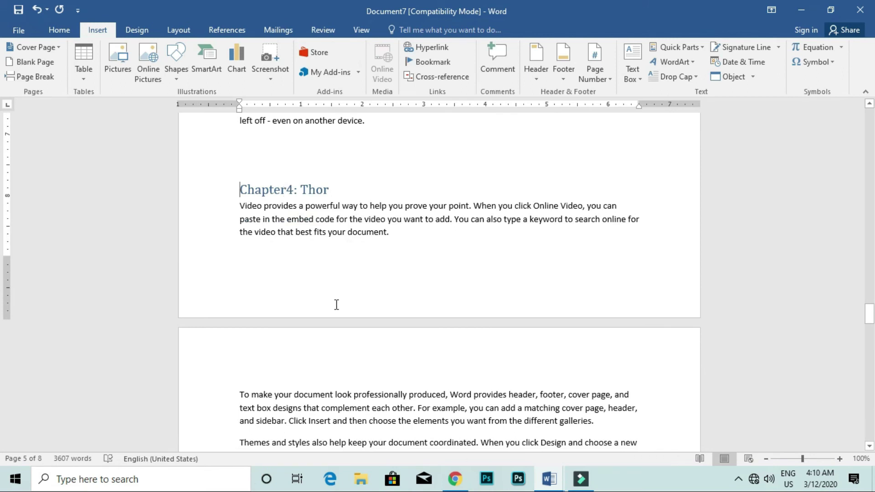
key("ctrl+Home")
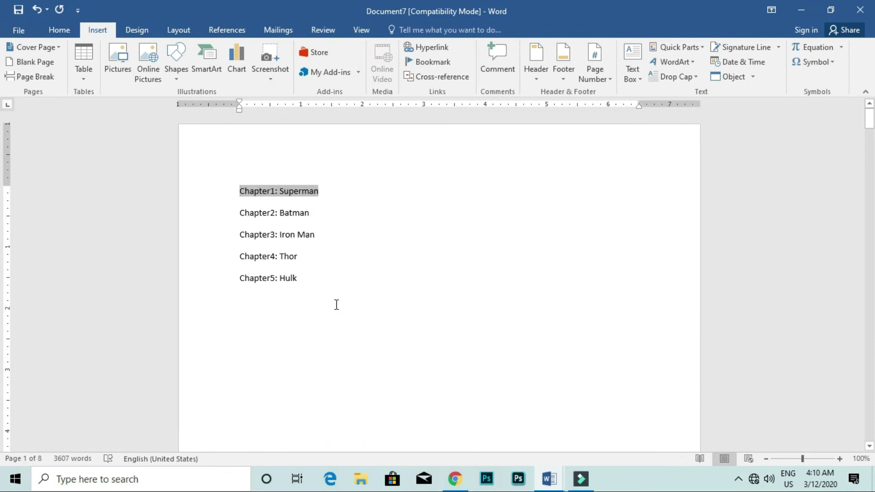
left_click(282, 285, "ctrl")
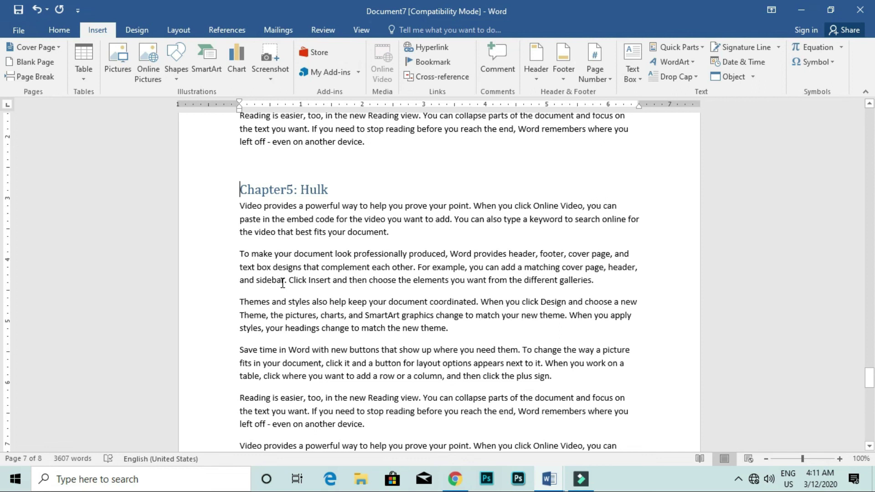
scroll(266, 306, "up", 5)
scroll(265, 306, "up", 5)
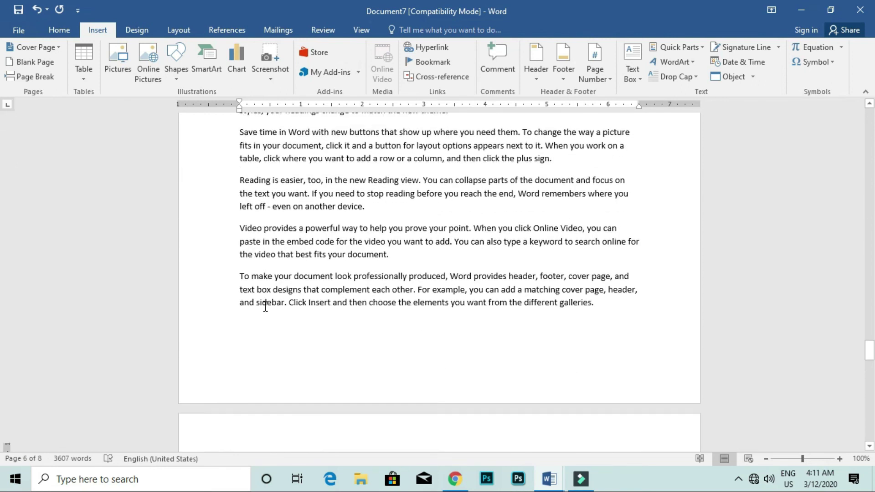
scroll(265, 306, "up", 4)
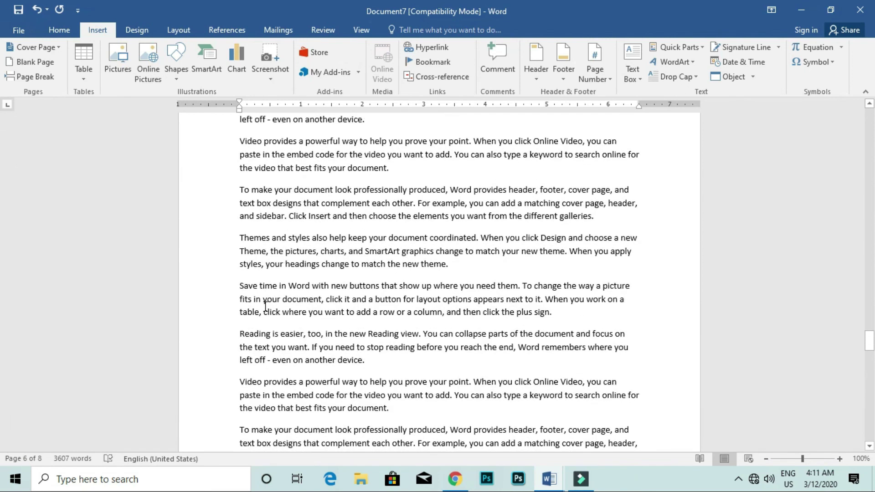